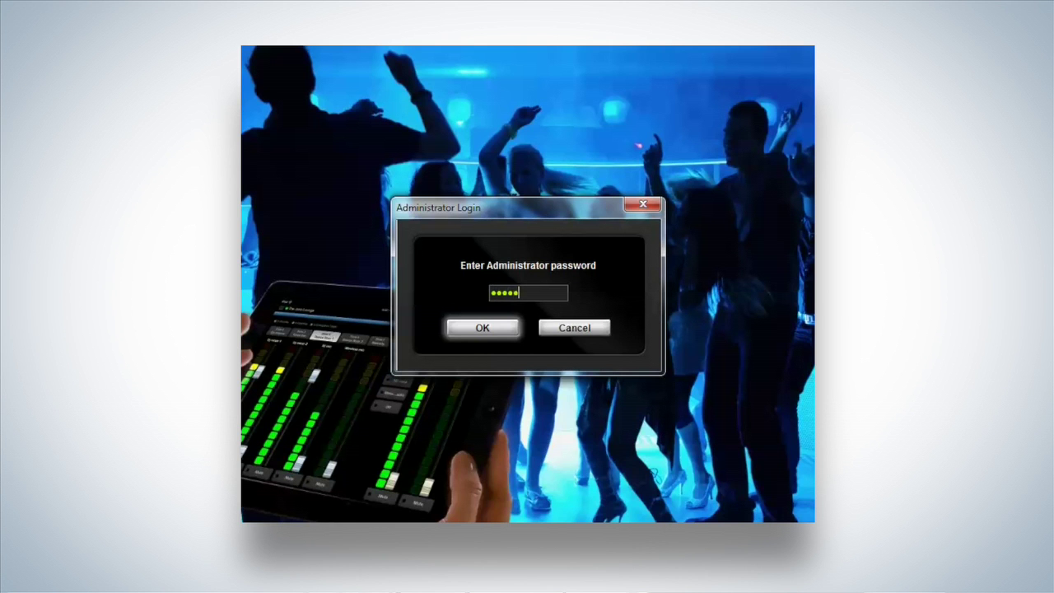
Step: Log in with the administrator password to reach the untitled PLM-4Px2x configuration
left_click(479, 328)
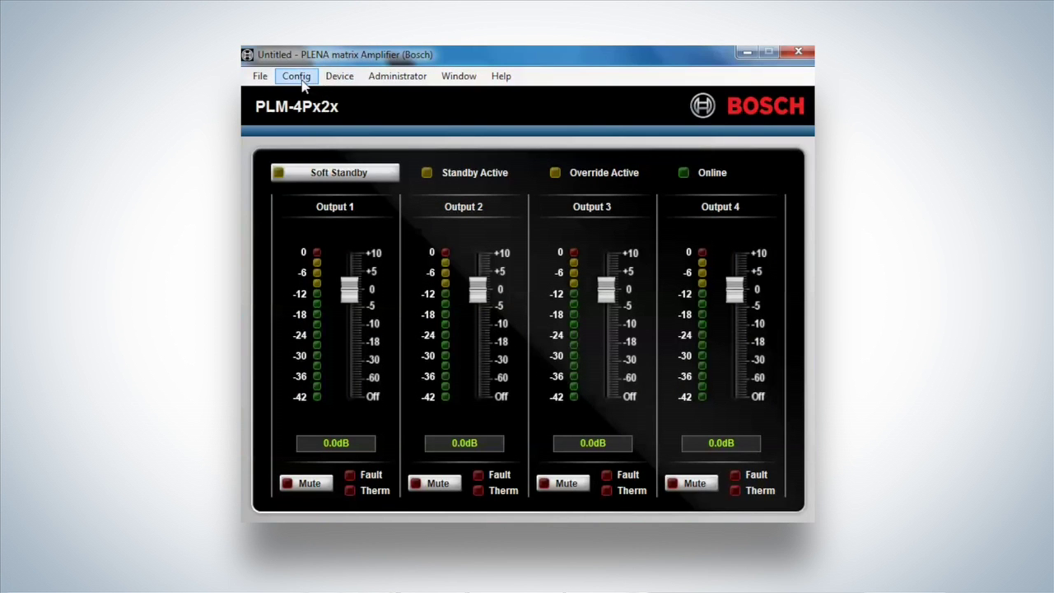
Step: Open DSP Setup from the Config menu and position its window over the amplifier panel
left_click(302, 84)
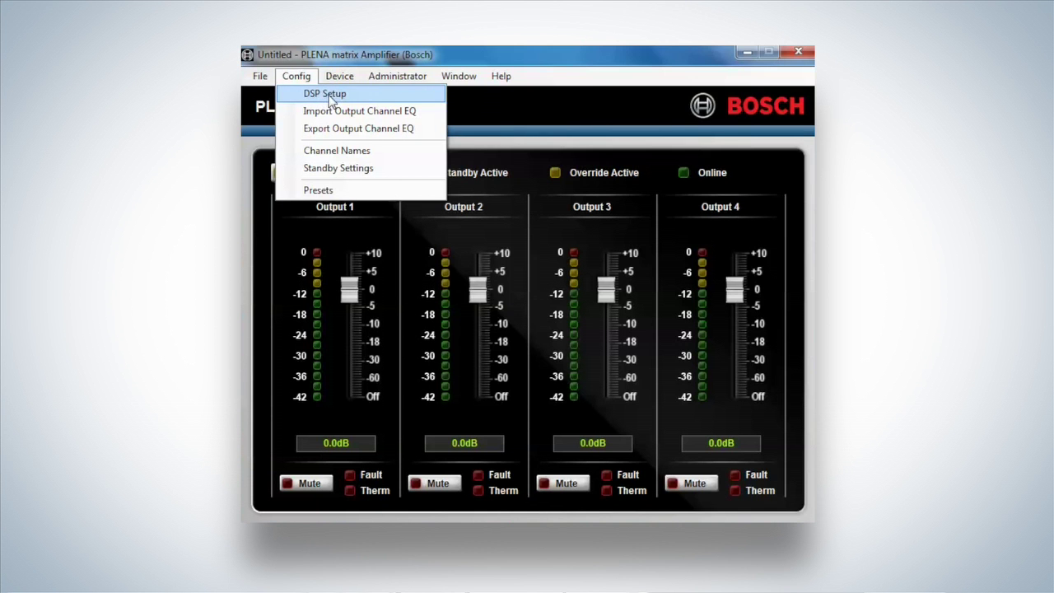
left_click(330, 97)
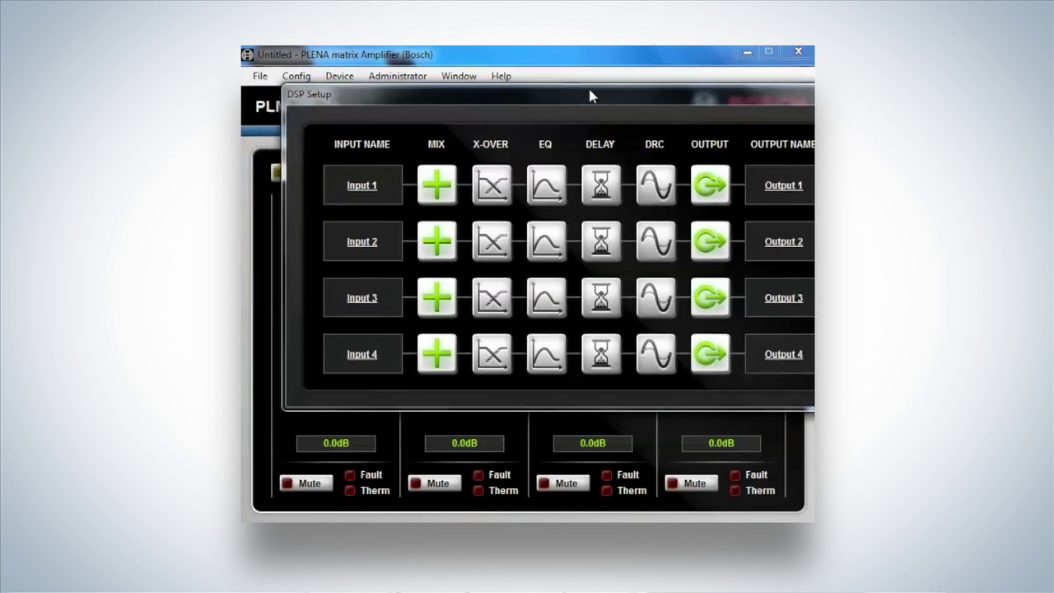
left_click_drag(590, 96, 555, 62)
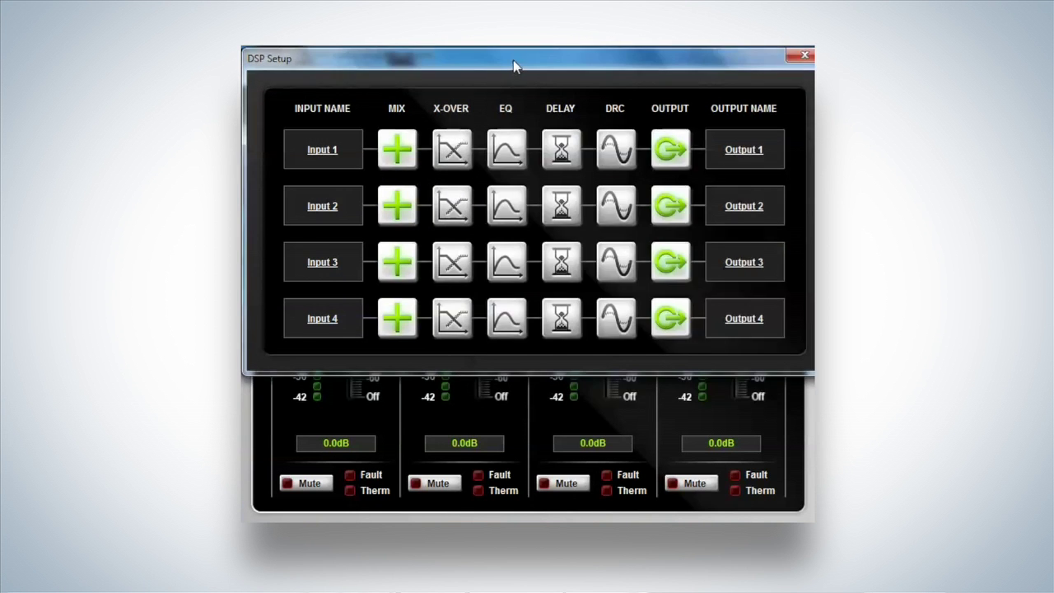
mouse_move(512, 65)
left_mouse_down()
mouse_move(518, 156)
mouse_move(510, 56)
left_mouse_up()
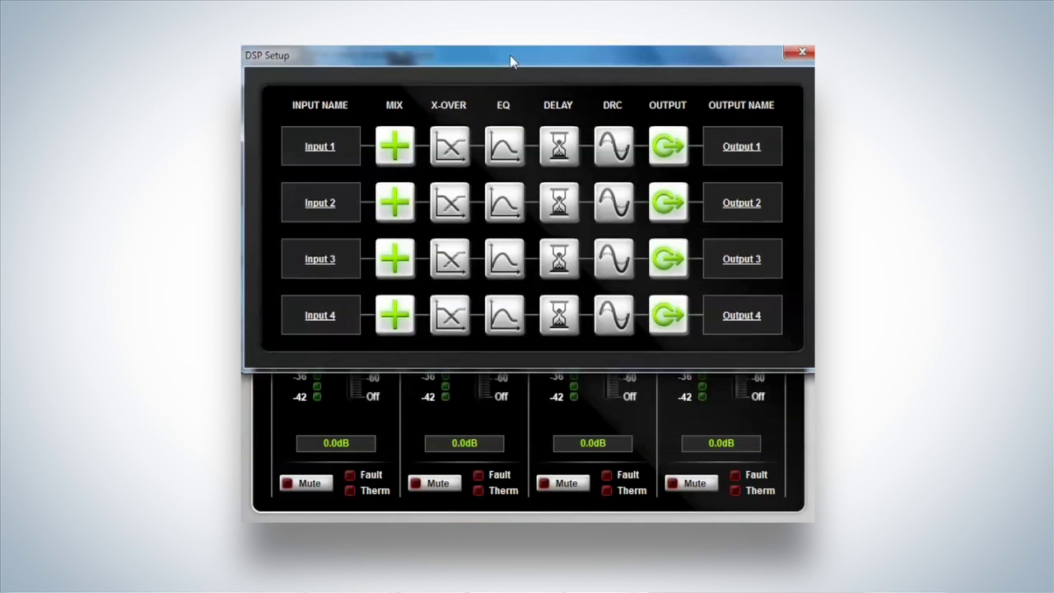
Step: Try Input 2's EQ, then open and close the Channel Names list
left_click(524, 193)
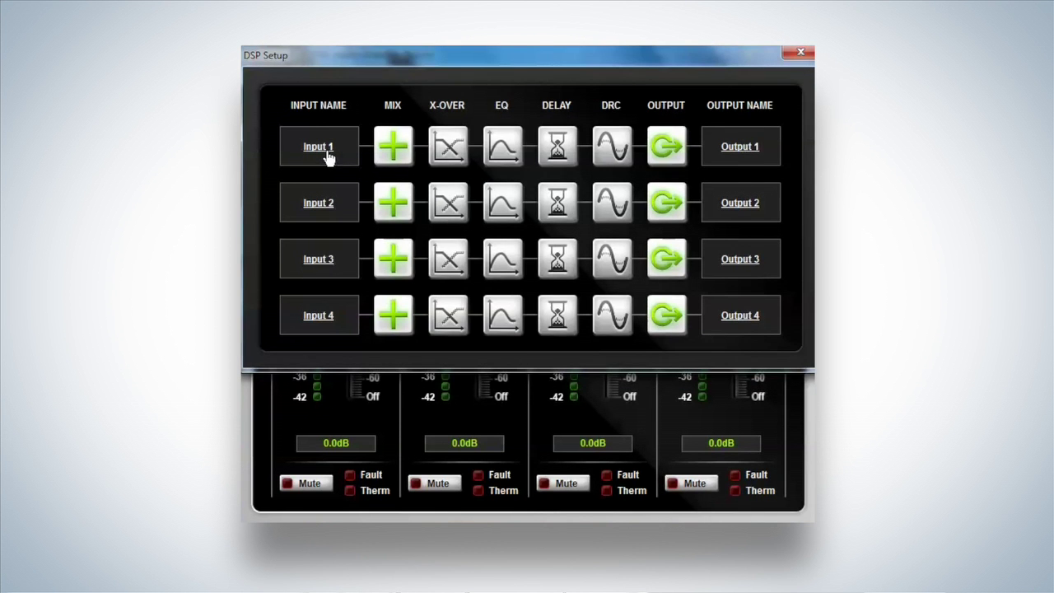
left_click(327, 157)
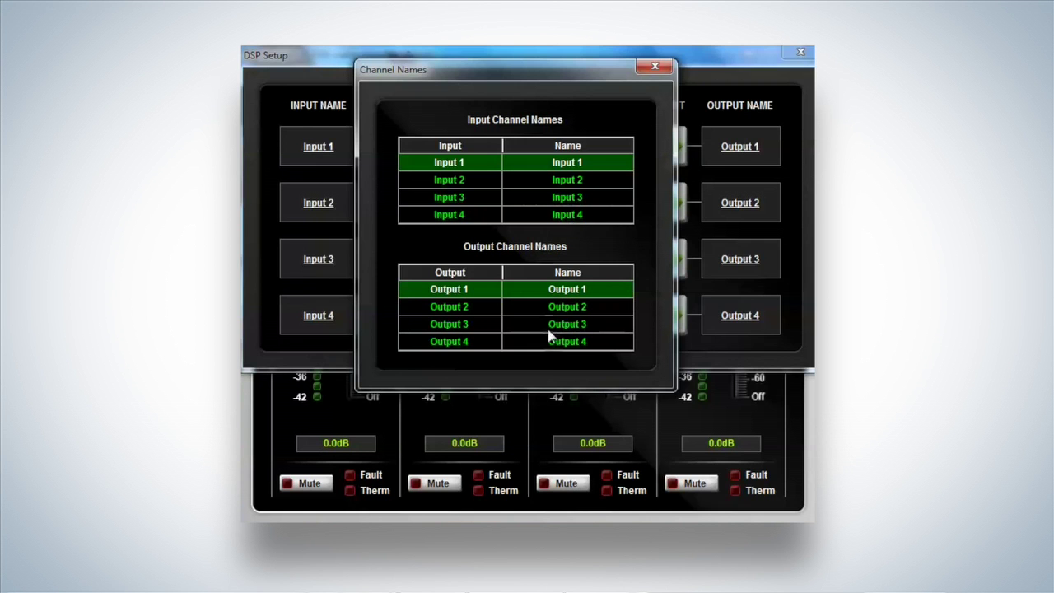
left_click(656, 67)
Step: Bring up the QuickView mix preview and drag it fully into view
mouse_move(384, 153)
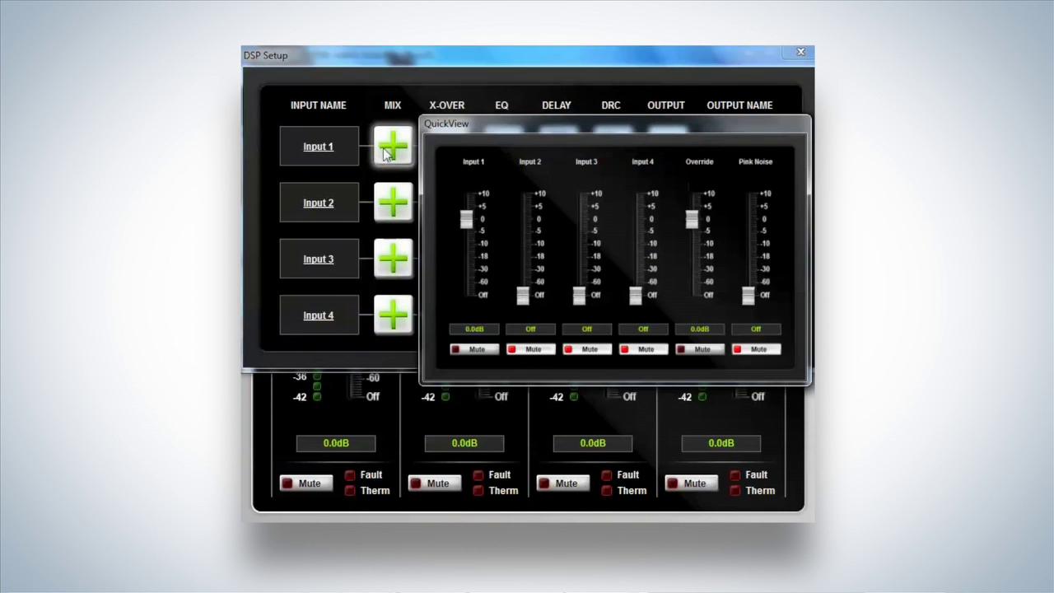
left_click(395, 146)
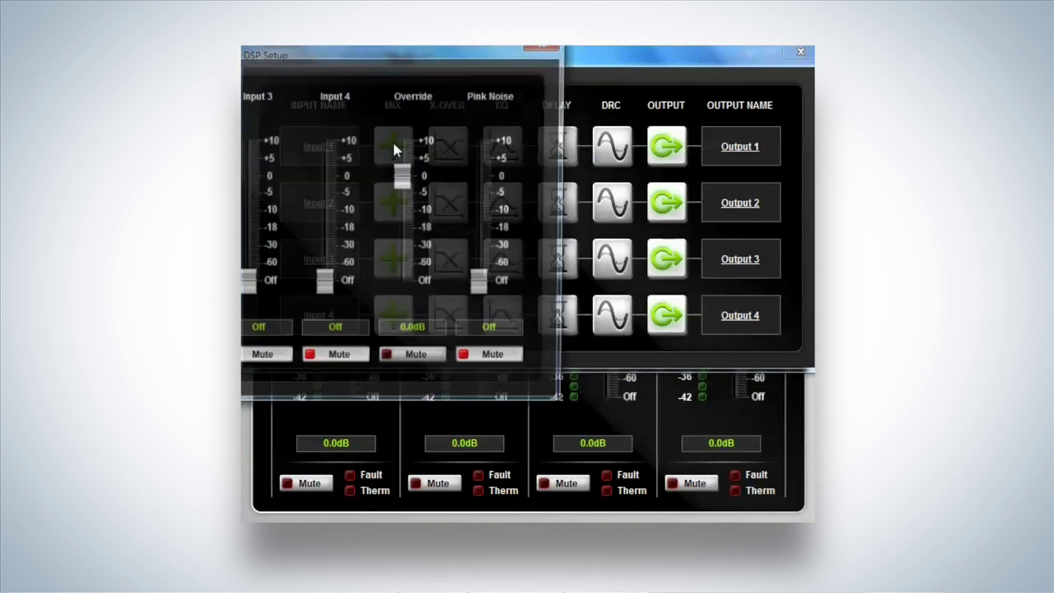
left_click_drag(349, 49, 574, 38)
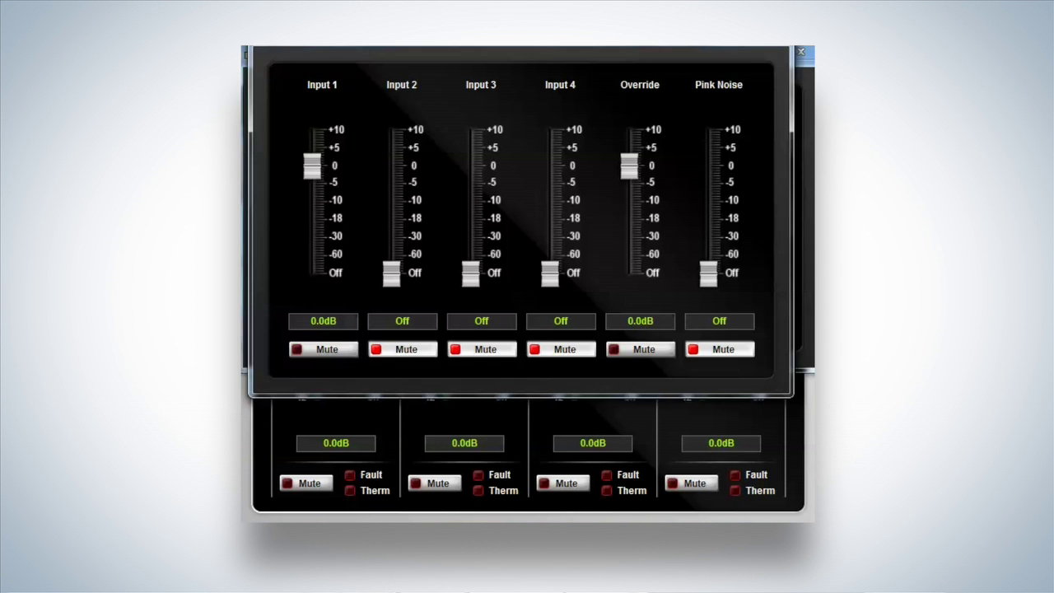
Step: Rename Input 1 to CD, Input 2 to SDT and Input 3 to RX 1 in Channel Names
left_click(376, 157)
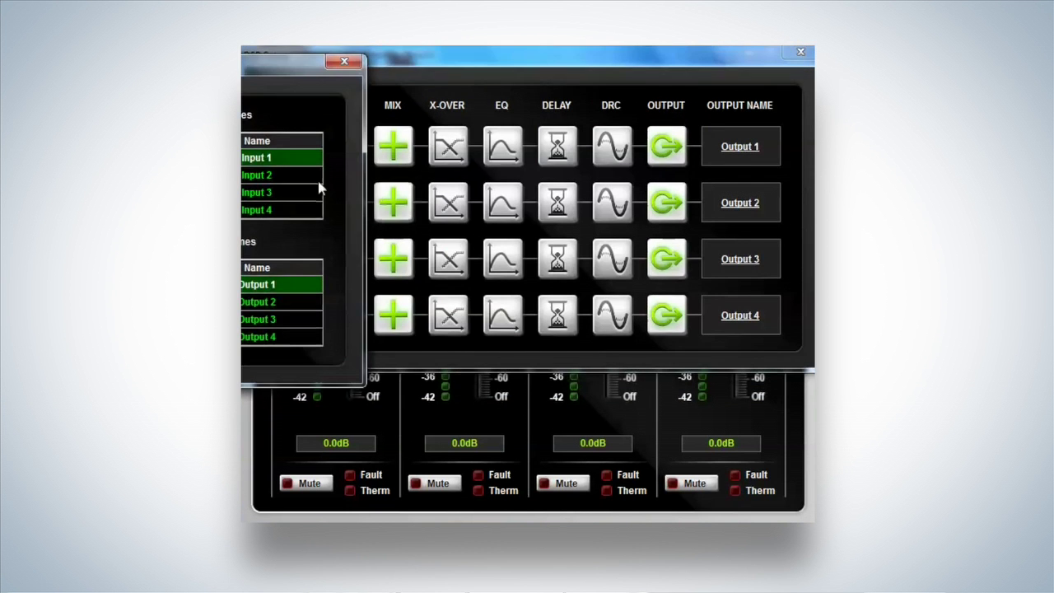
left_click_drag(292, 73, 526, 73)
left_click(489, 157)
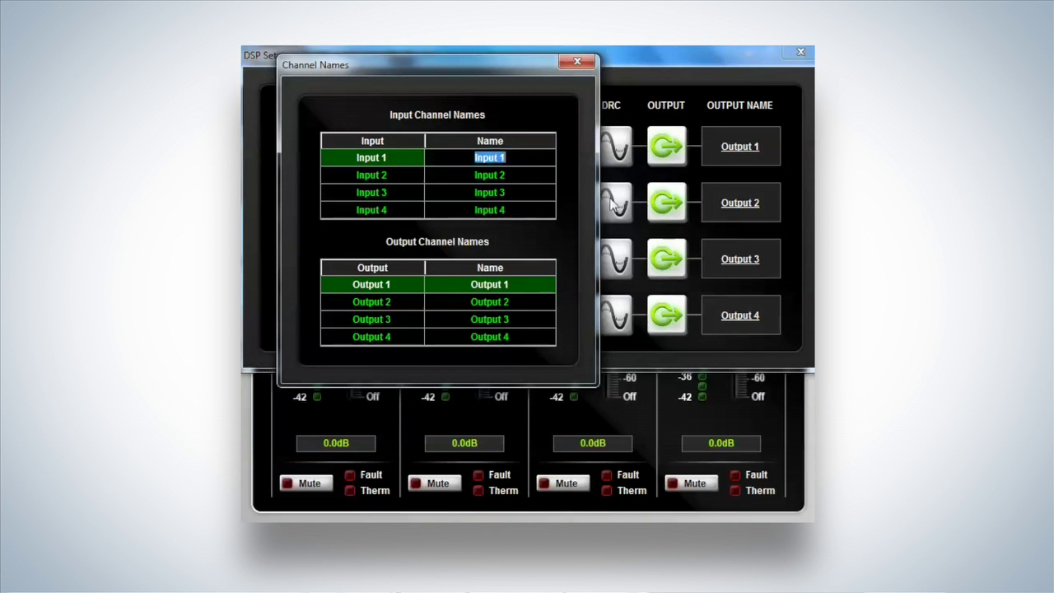
left_click(626, 210)
left_click(419, 160)
type("CD")
left_click(498, 176)
type("SD")
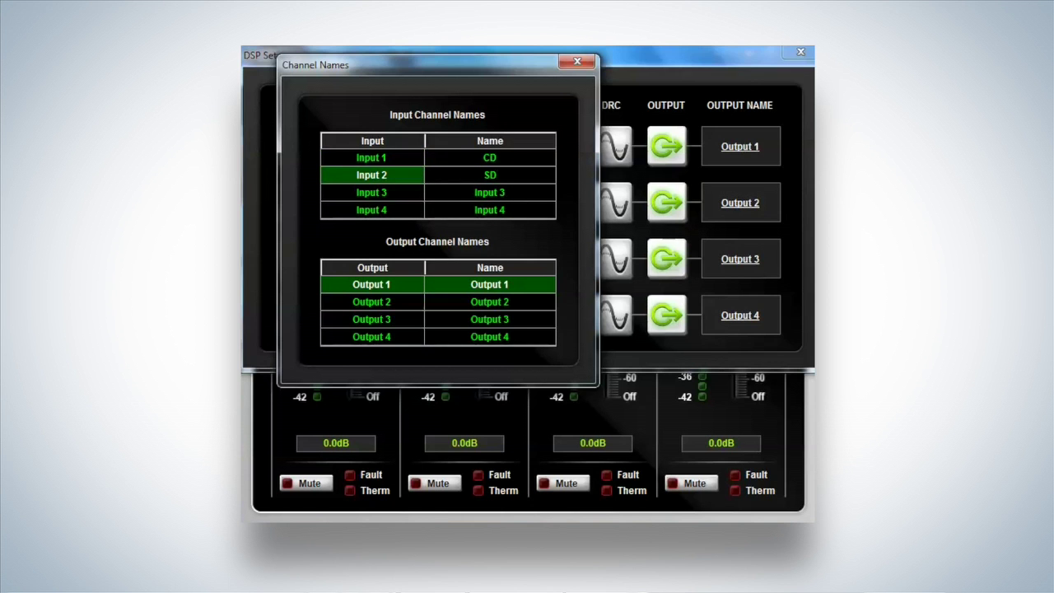
type("T")
left_click(498, 194)
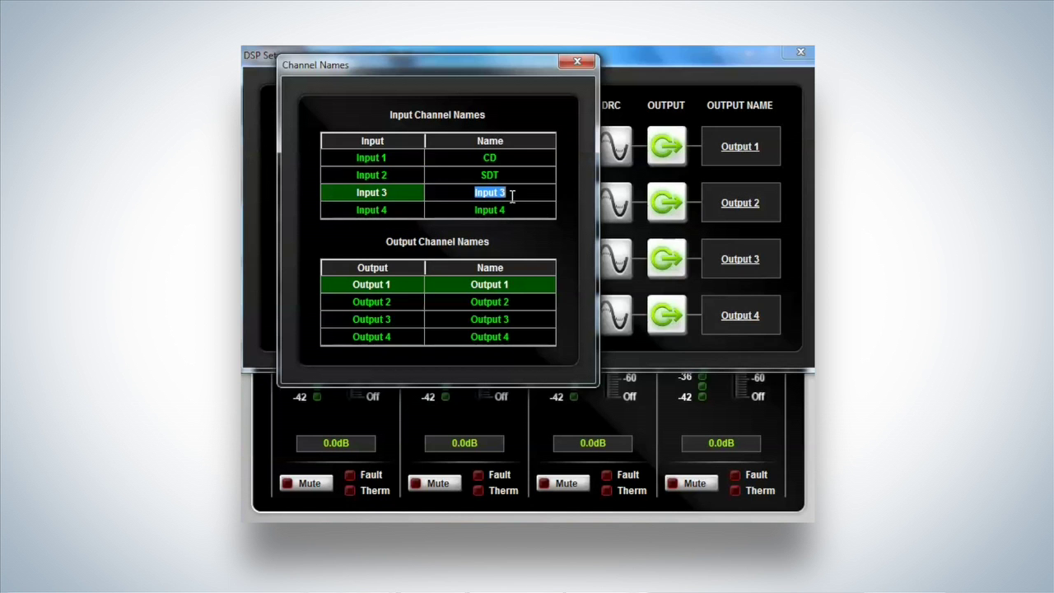
type("rX 1")
Step: Open Output 1's input mix, set CD to -1.5dB and raise SDT, RX 1 and Input 4
left_click(577, 61)
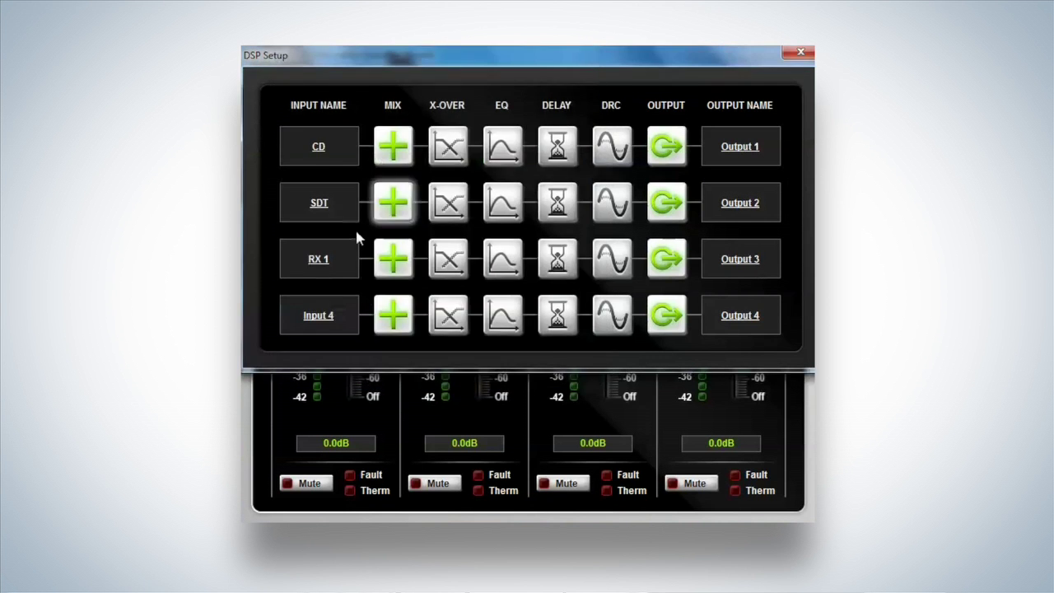
left_click(393, 157)
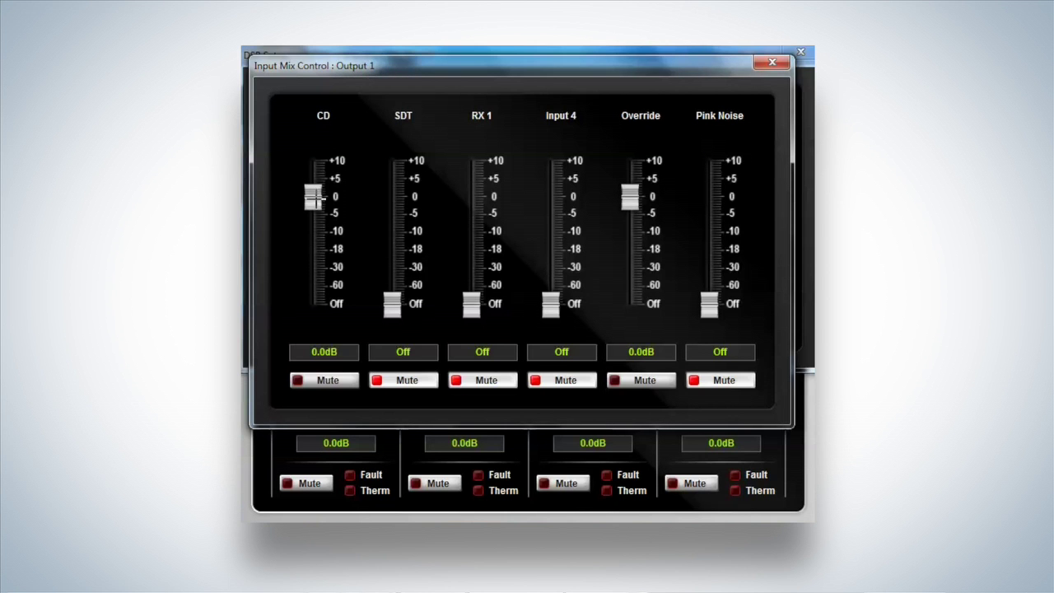
left_click_drag(315, 198, 338, 232)
left_click_drag(392, 303, 414, 229)
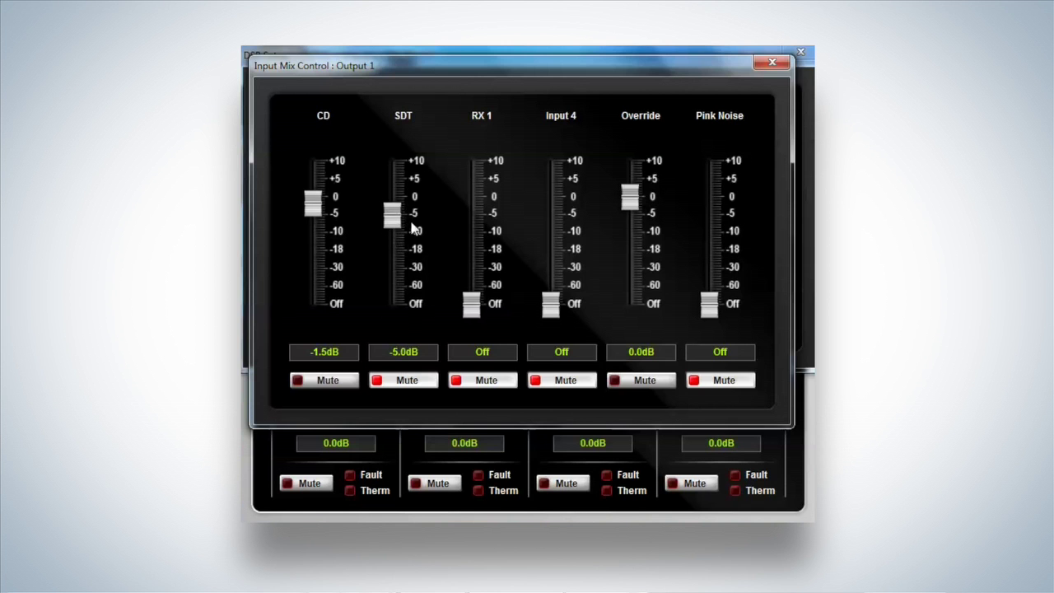
left_click_drag(471, 303, 473, 204)
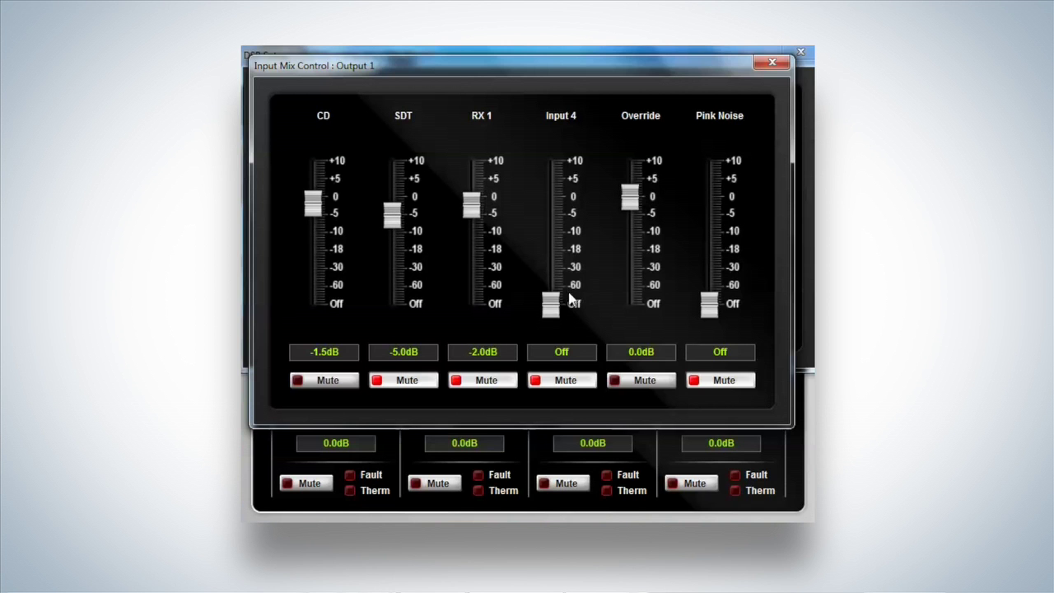
left_click_drag(552, 303, 552, 220)
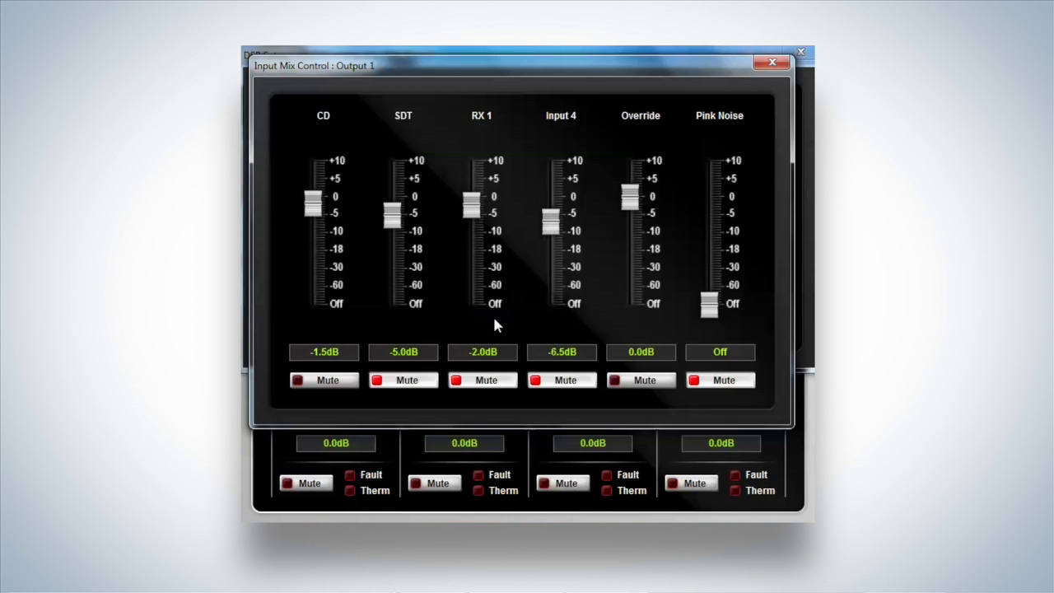
Step: Unmute SDT, RX 1 and Input 4, then set SDT -74.5dB, RX 1 -82.0dB, Input 4 off
left_click(402, 384)
left_click(484, 383)
left_click(563, 383)
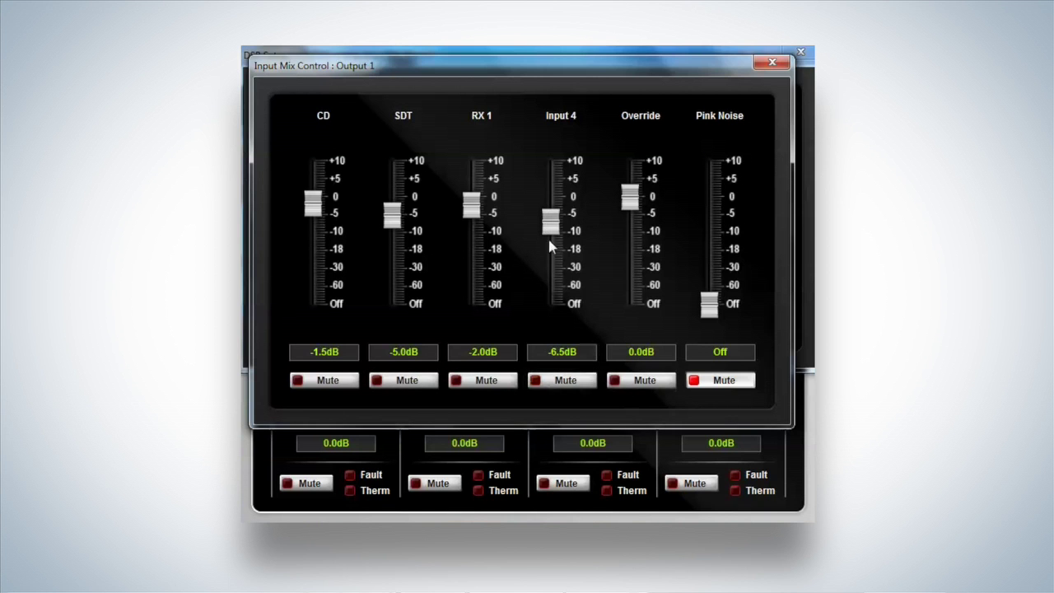
left_click_drag(550, 222, 550, 285)
left_click_drag(473, 204, 473, 297)
left_click_drag(392, 212, 392, 292)
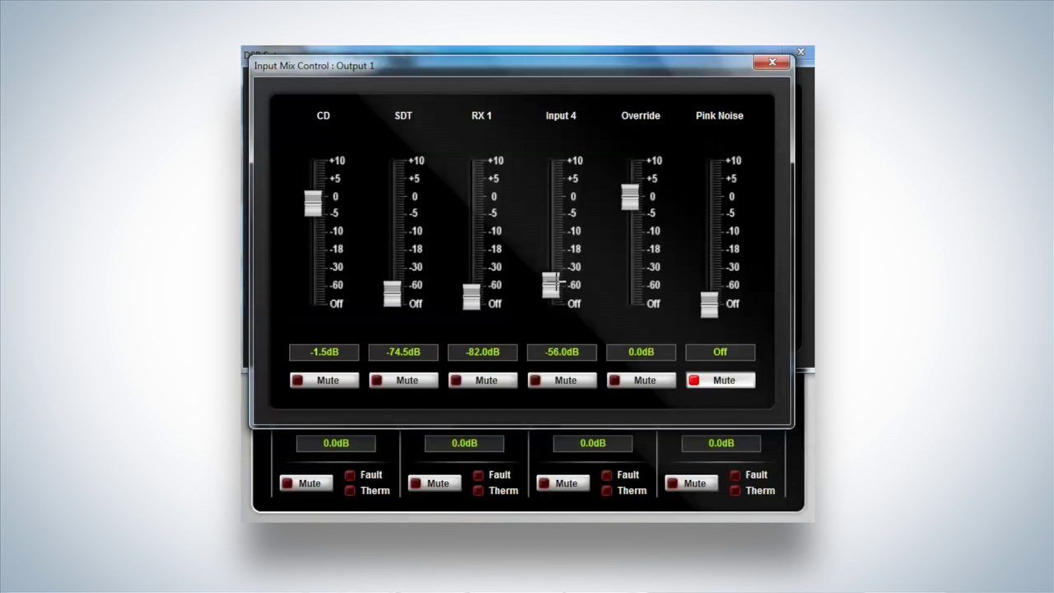
left_click_drag(556, 283, 553, 307)
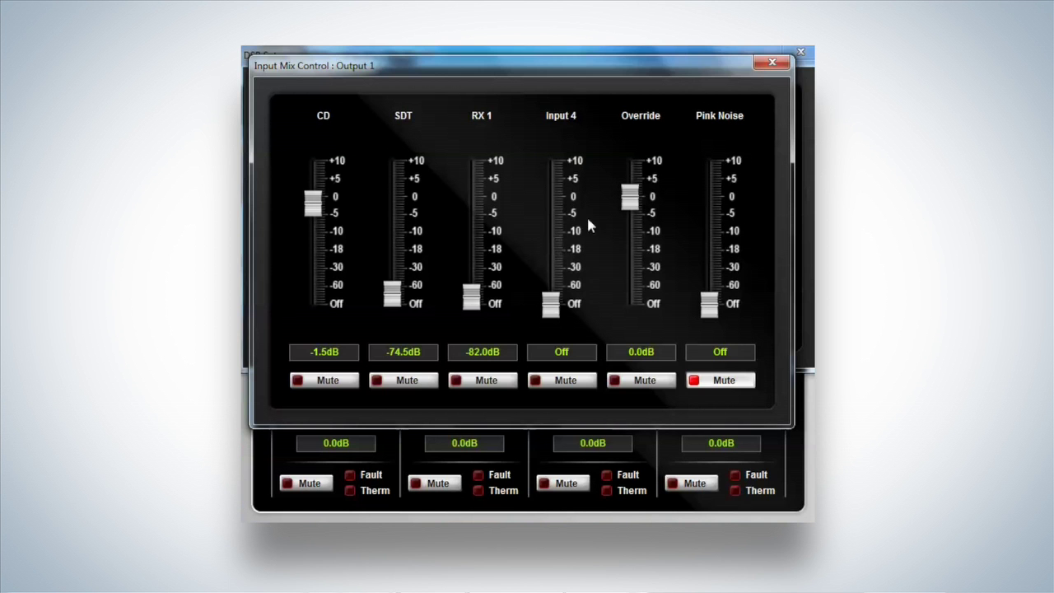
Step: Open Output 2's input mix, leave CD off with SDT at 0.0dB, and close it
left_click(772, 62)
left_click(393, 204)
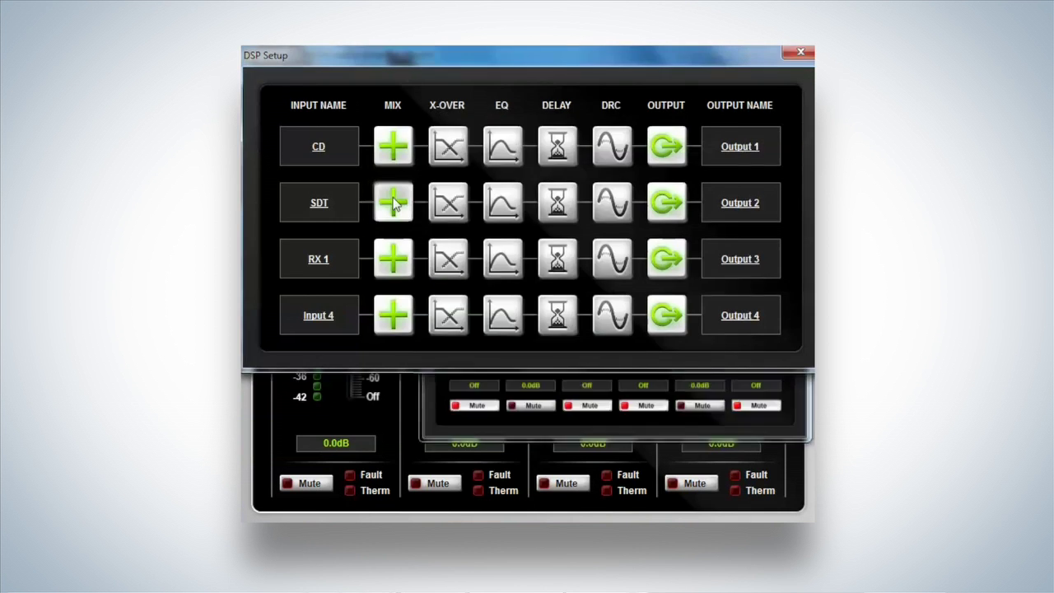
left_click_drag(303, 104, 490, 88)
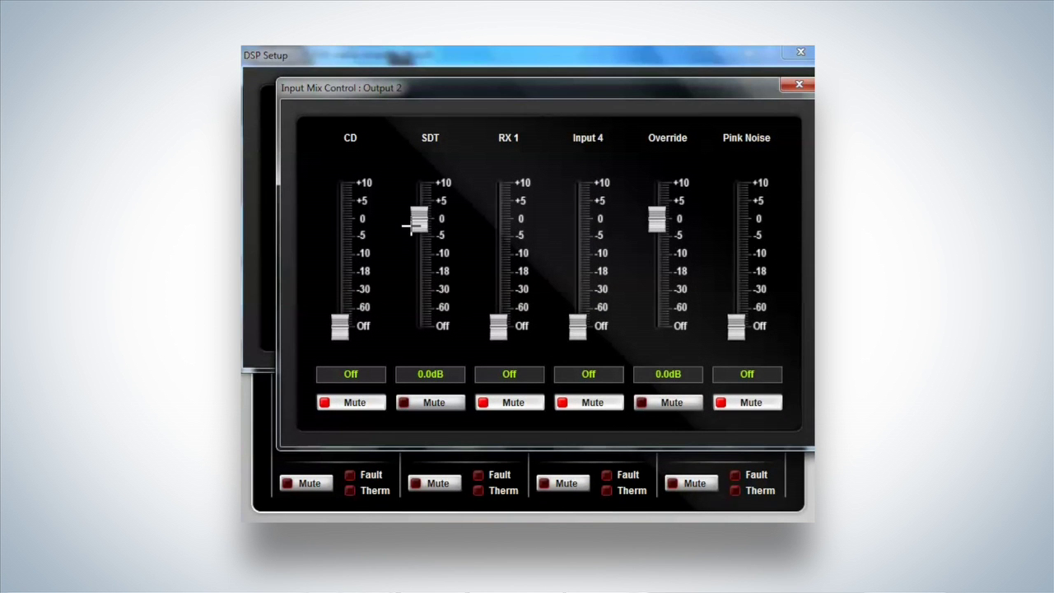
mouse_move(339, 327)
left_mouse_down()
mouse_move(338, 234)
mouse_move(349, 335)
left_mouse_up()
left_click(798, 87)
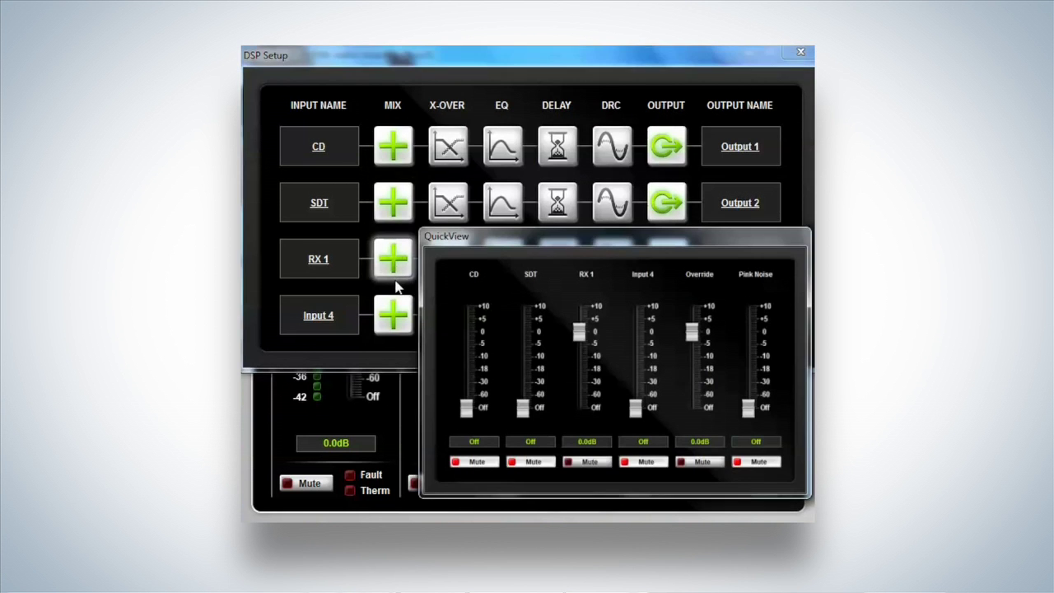
left_click(393, 276)
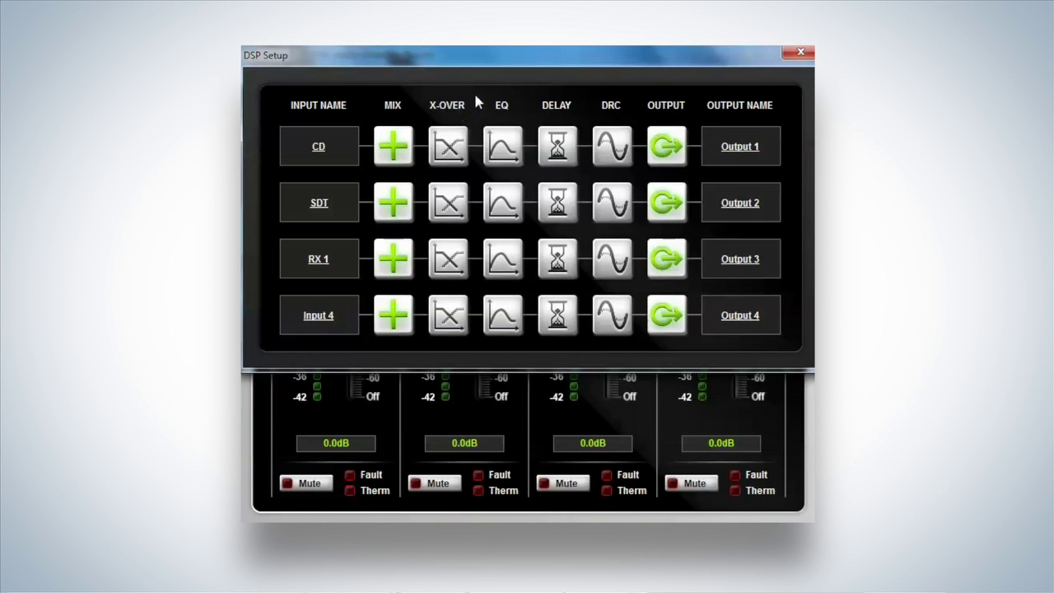
left_click(450, 148)
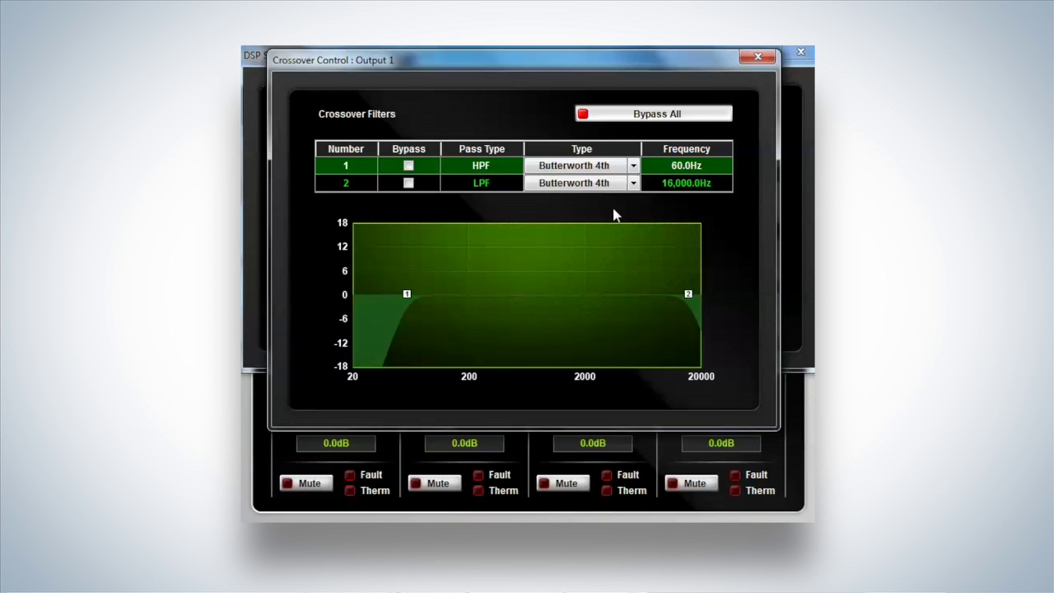
left_click(758, 57)
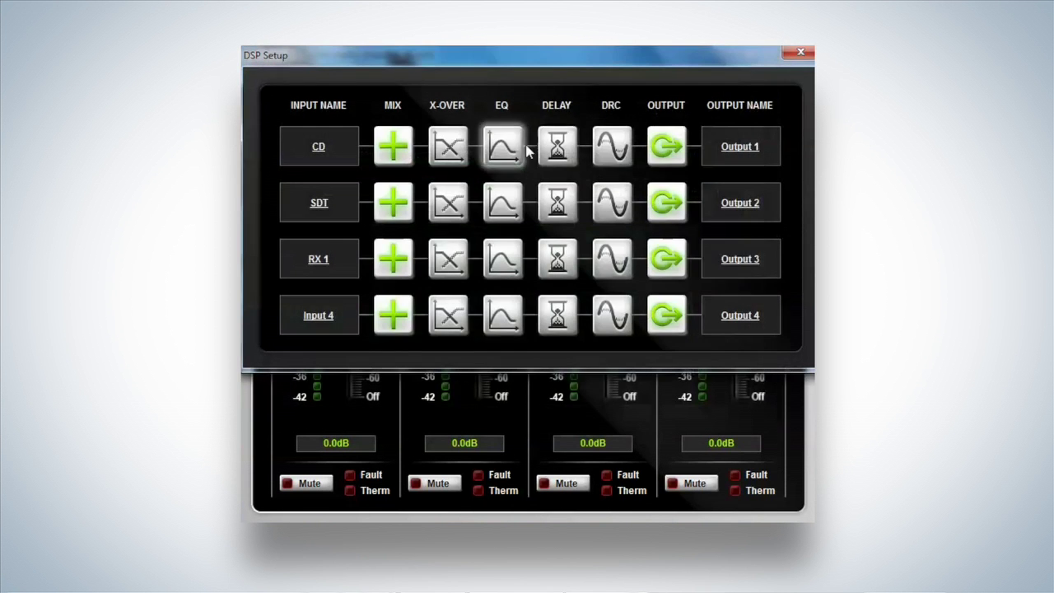
left_click(557, 146)
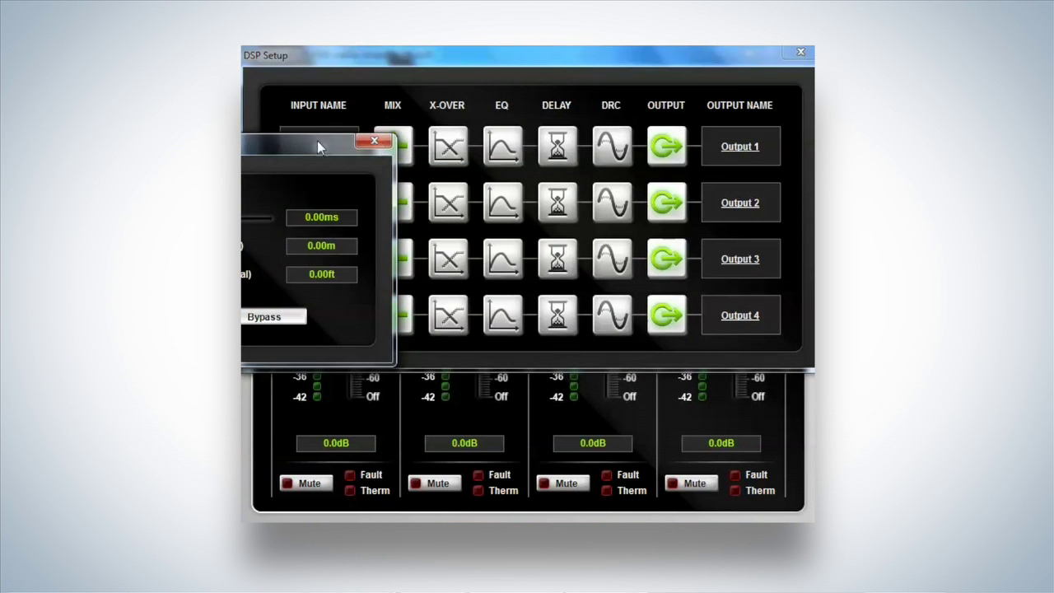
left_click_drag(387, 181, 497, 182)
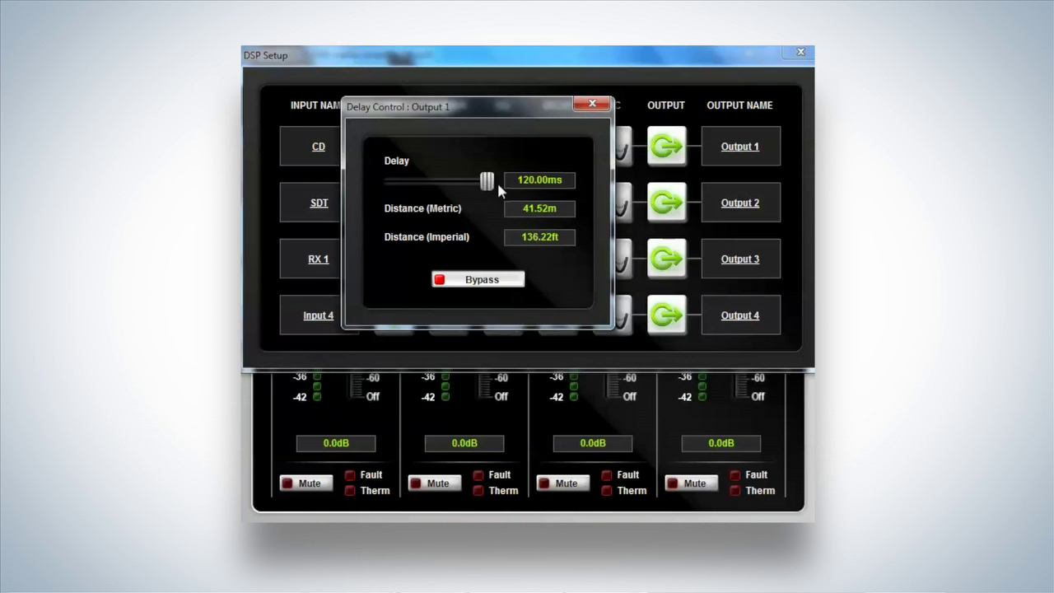
left_click_drag(487, 180, 388, 180)
left_click(593, 106)
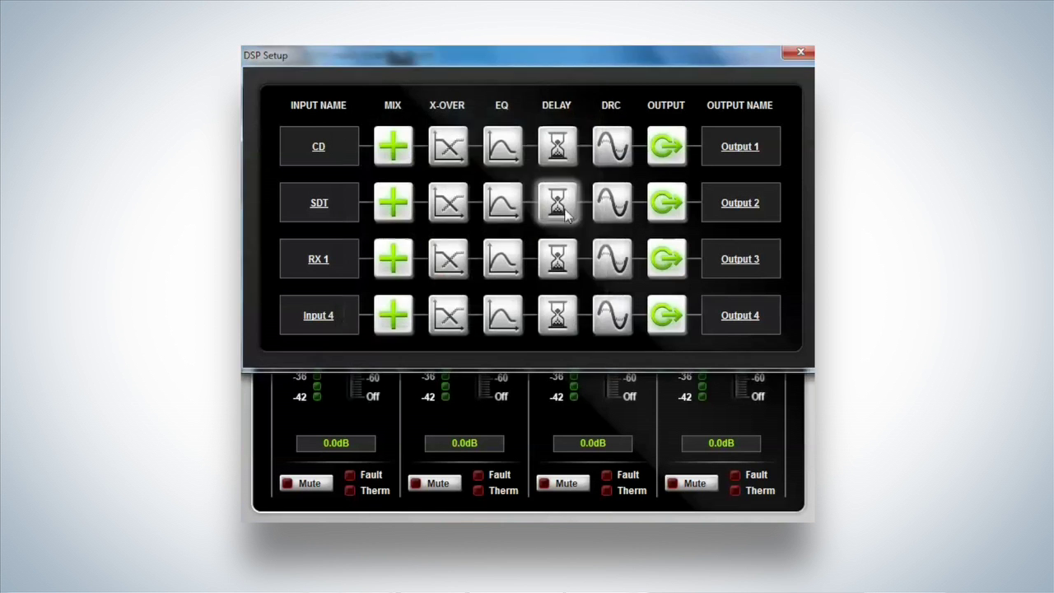
Step: Preview the CD row's DRC, output and EQ stages, showing Output 1's flat eight-band EQ
mouse_move(484, 188)
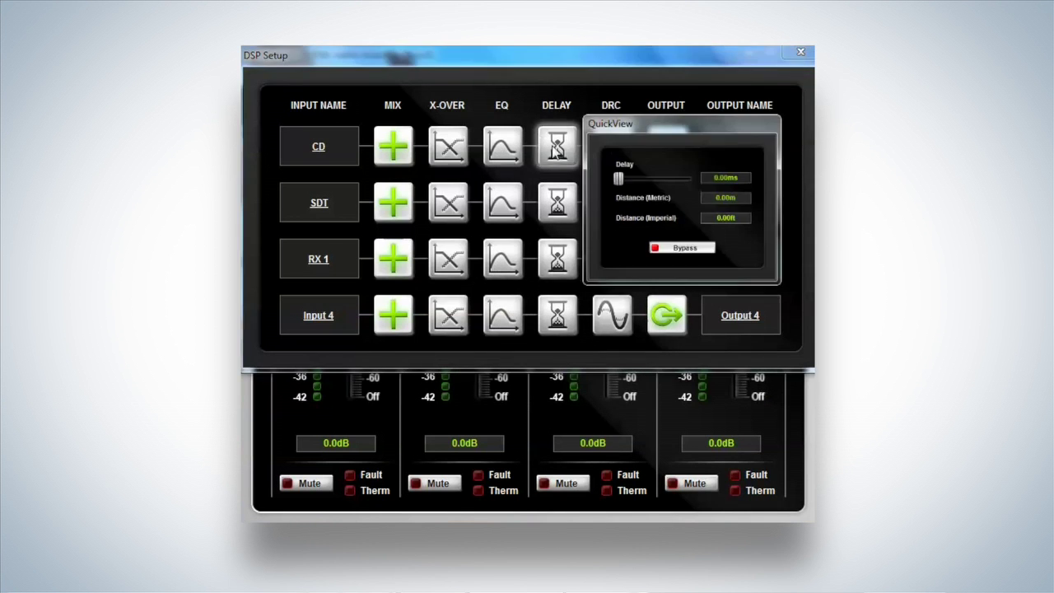
mouse_move(617, 163)
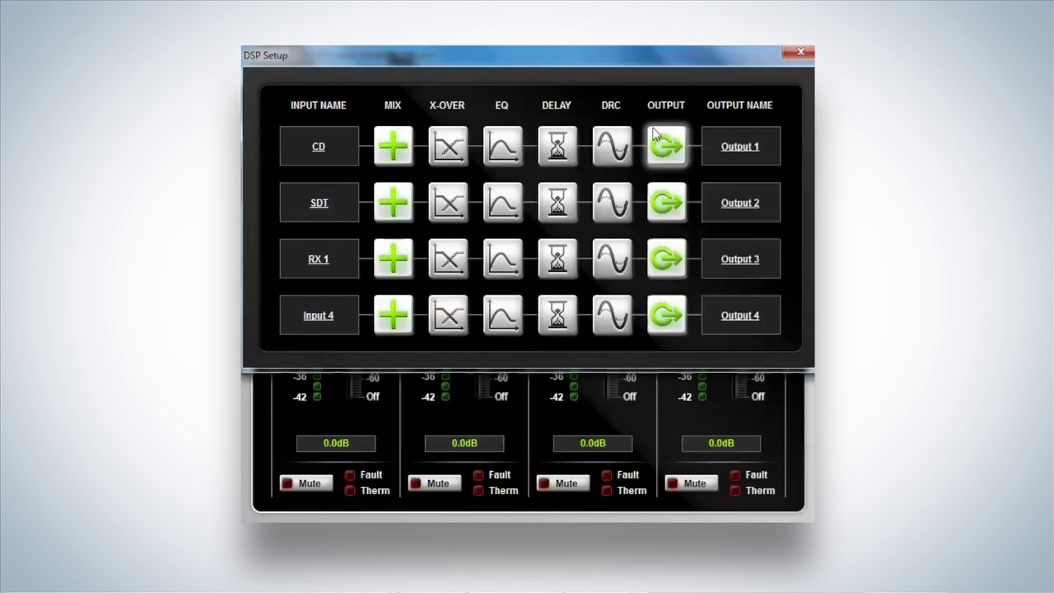
mouse_move(679, 146)
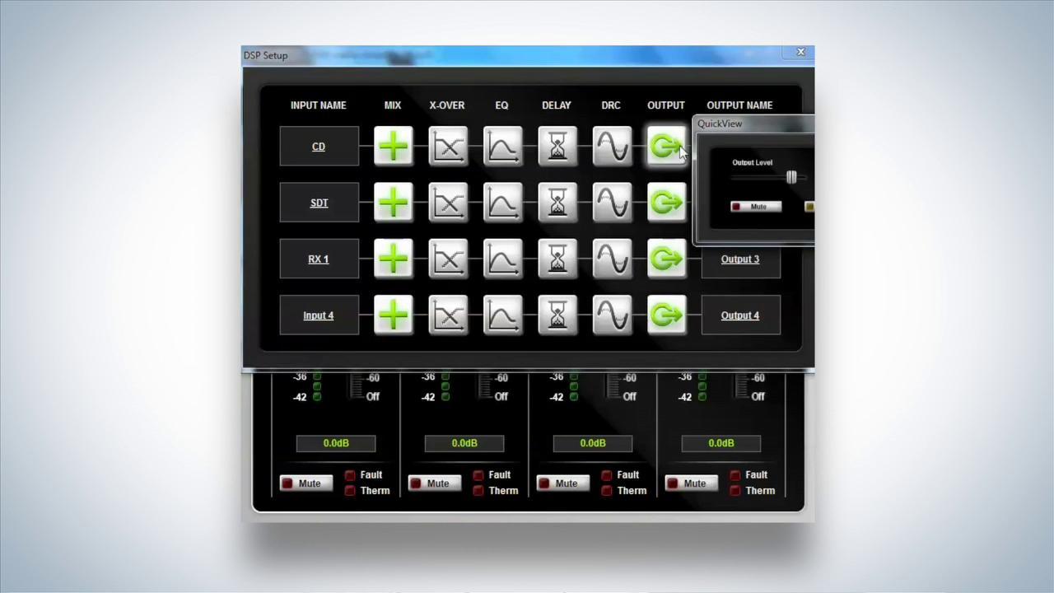
Step: Open Output 1's filter window, move band 6 to 2,431.0Hz and turn on Bass Enhance
mouse_move(504, 148)
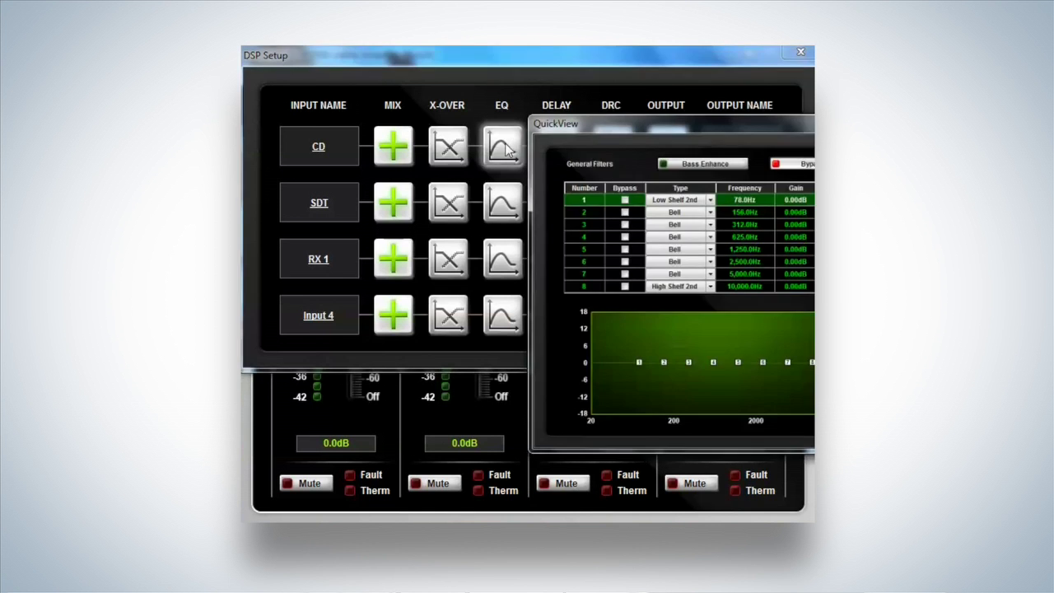
left_click(506, 148)
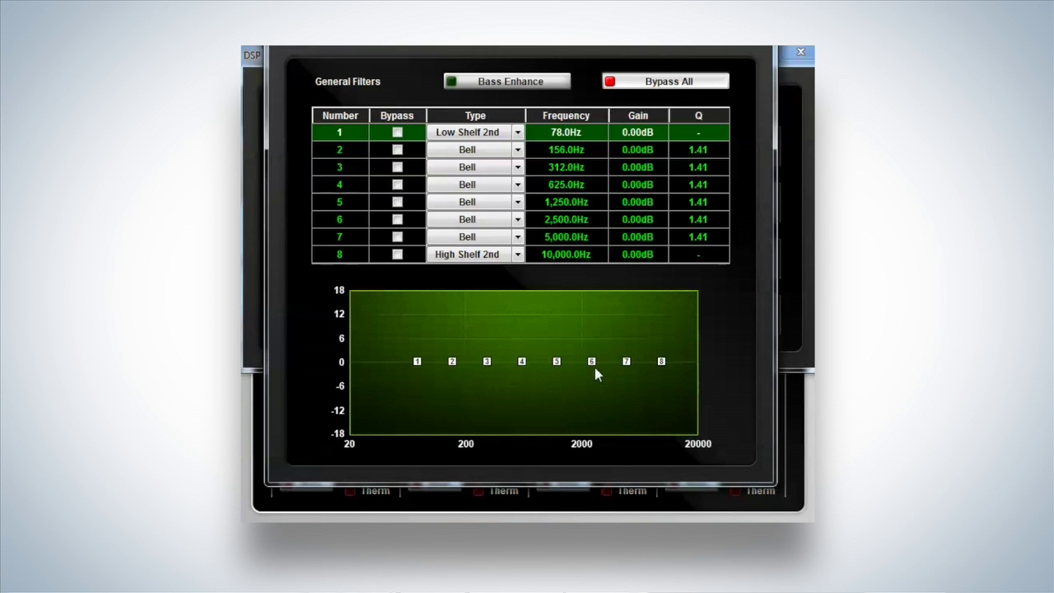
mouse_move(591, 362)
left_mouse_down()
mouse_move(595, 376)
mouse_move(591, 366)
left_mouse_up()
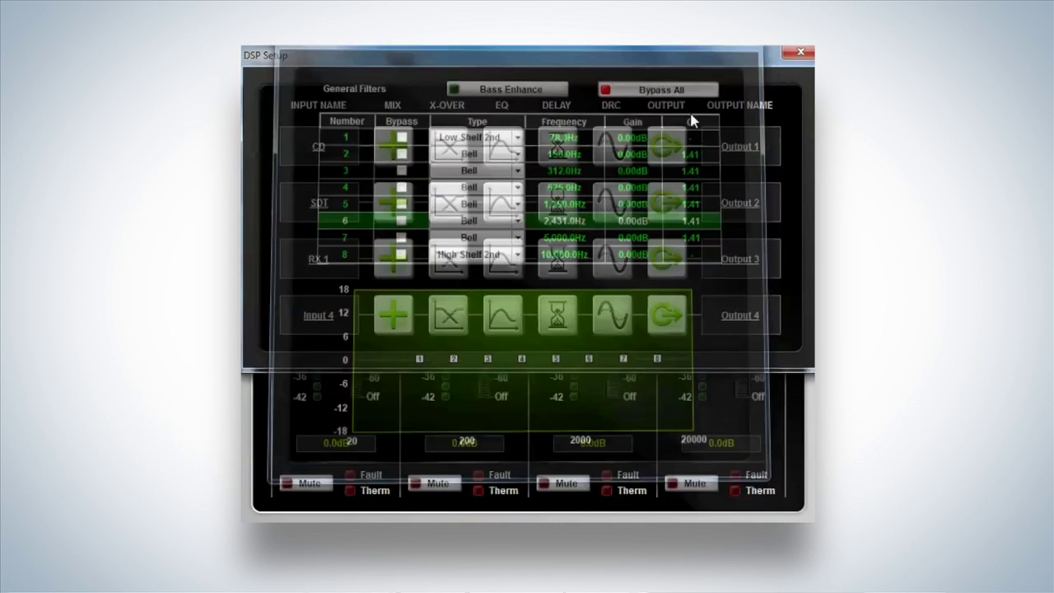
mouse_move(506, 153)
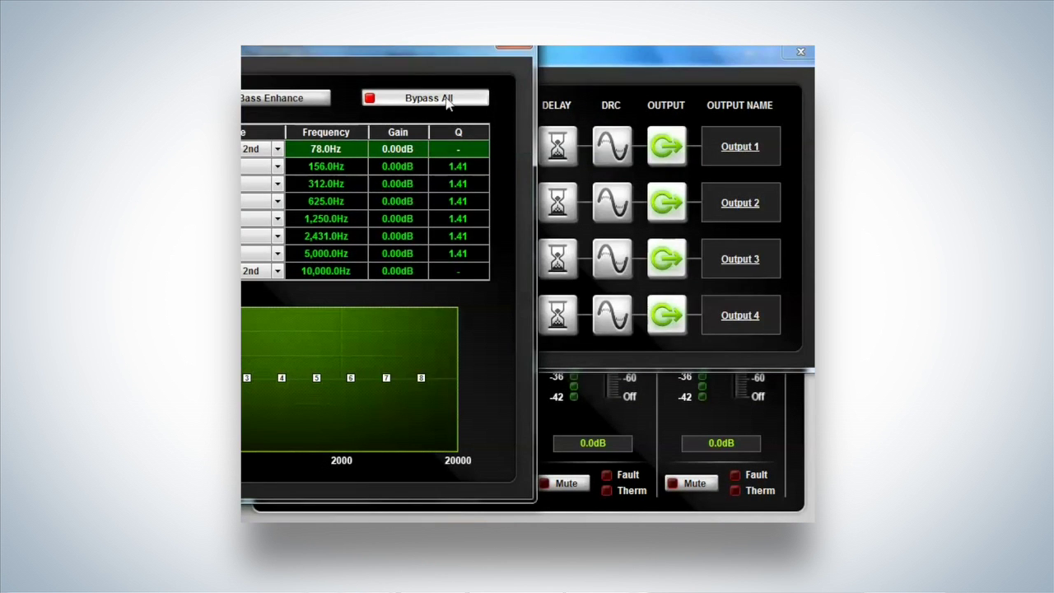
left_click_drag(445, 48, 650, 57)
left_click(534, 115)
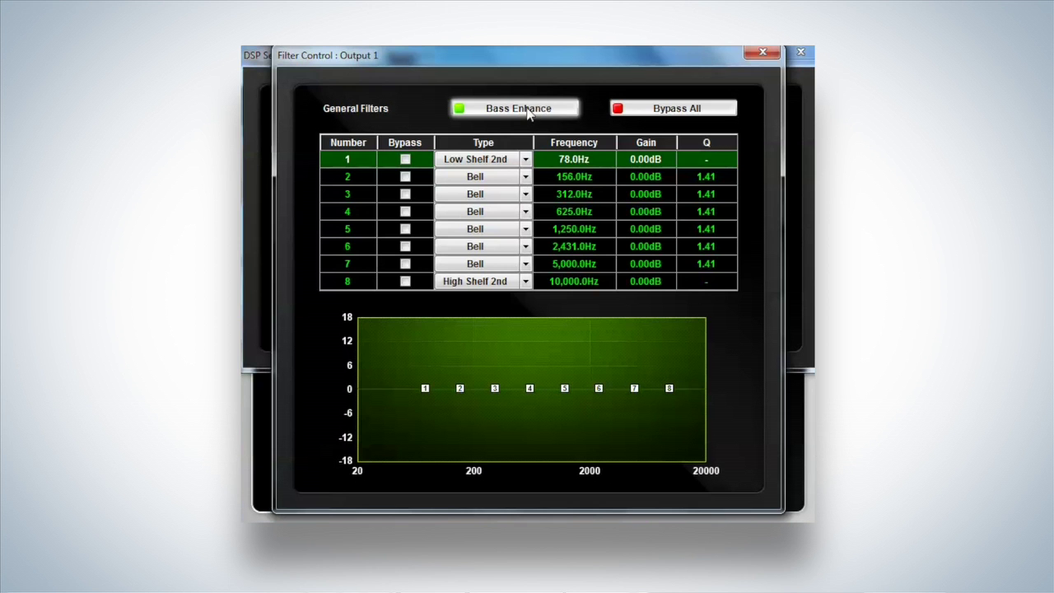
left_click_drag(522, 58, 514, 46)
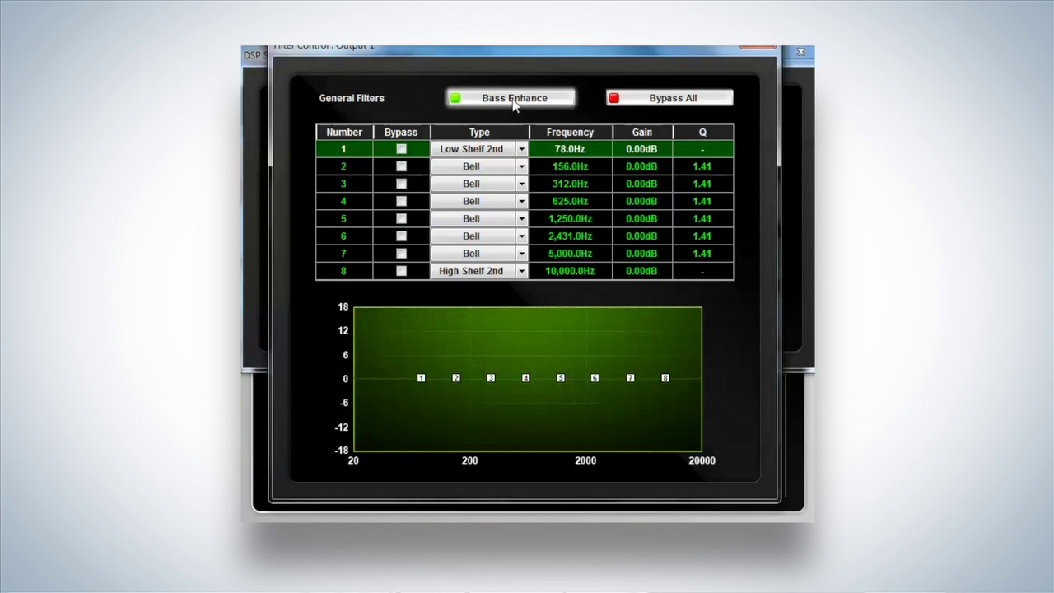
Step: Take Output 1's EQ out of bypass; boost band 3 at 339.9Hz and band 2 at 126.1Hz by 3.36dB
left_click(655, 100)
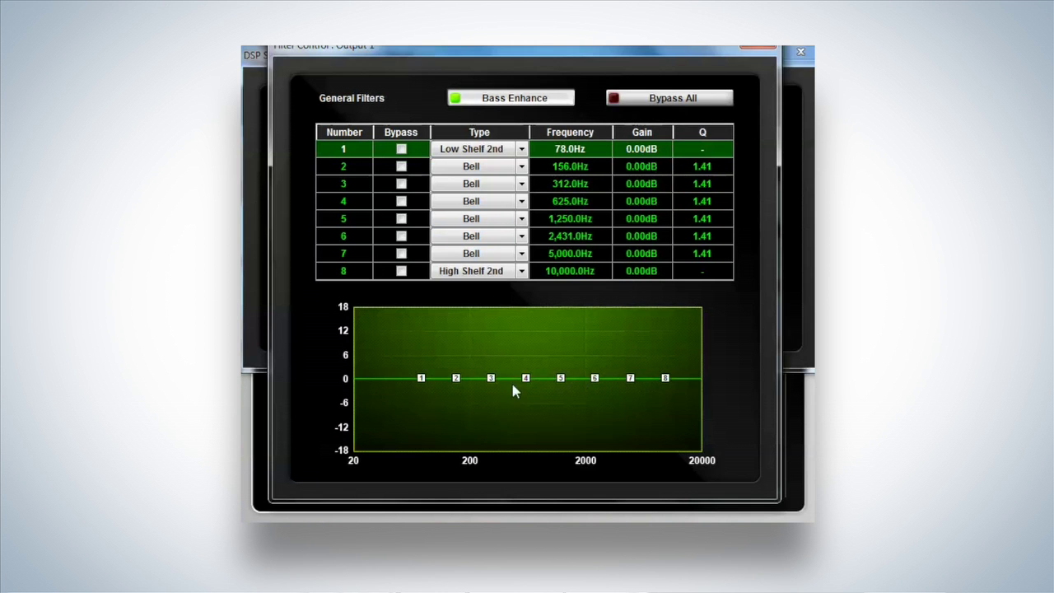
left_click_drag(491, 378, 599, 396)
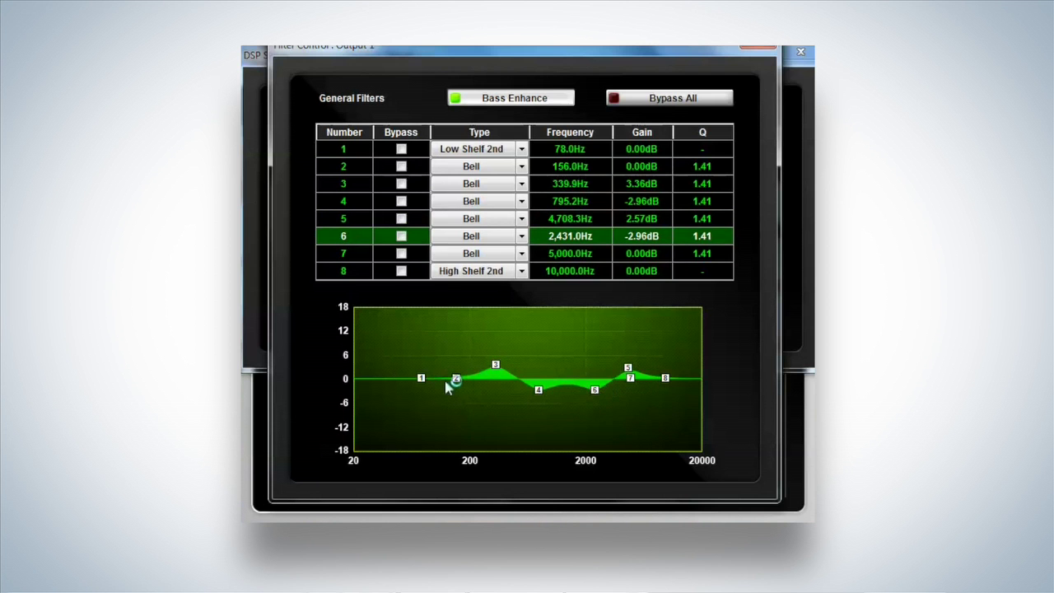
left_click_drag(458, 384, 448, 370)
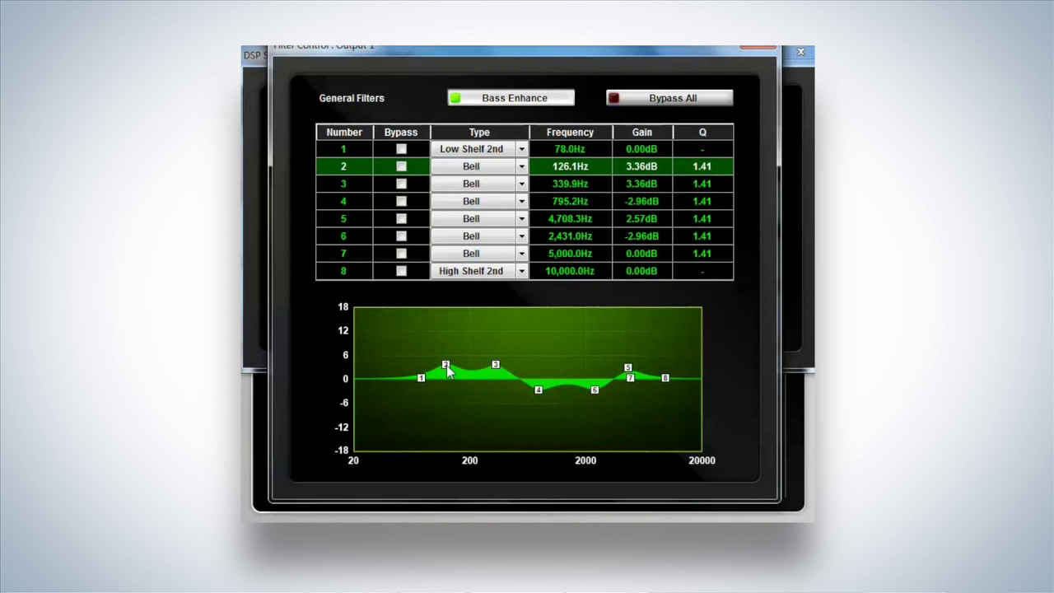
Step: Close the Output 1 filter window, then glance at and dismiss the Output level dialog
left_click(765, 50)
left_click(765, 50)
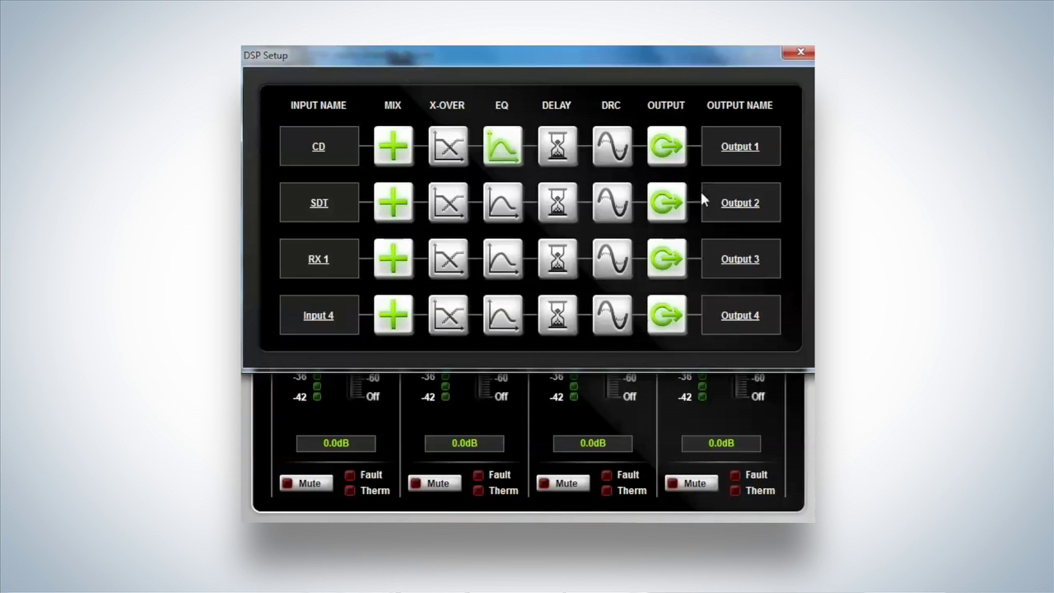
left_click(667, 146)
key("Escape")
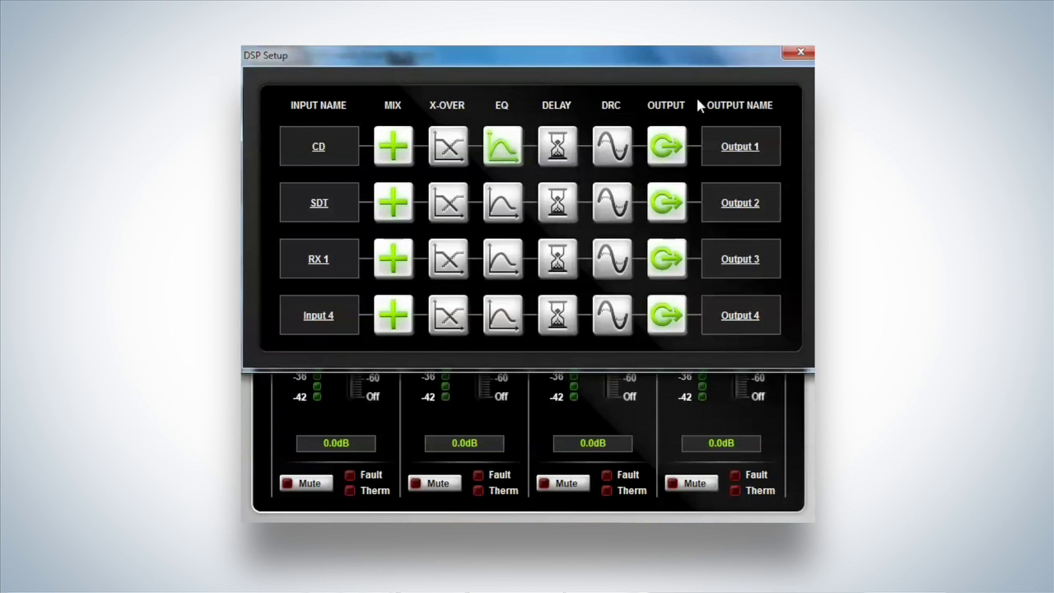